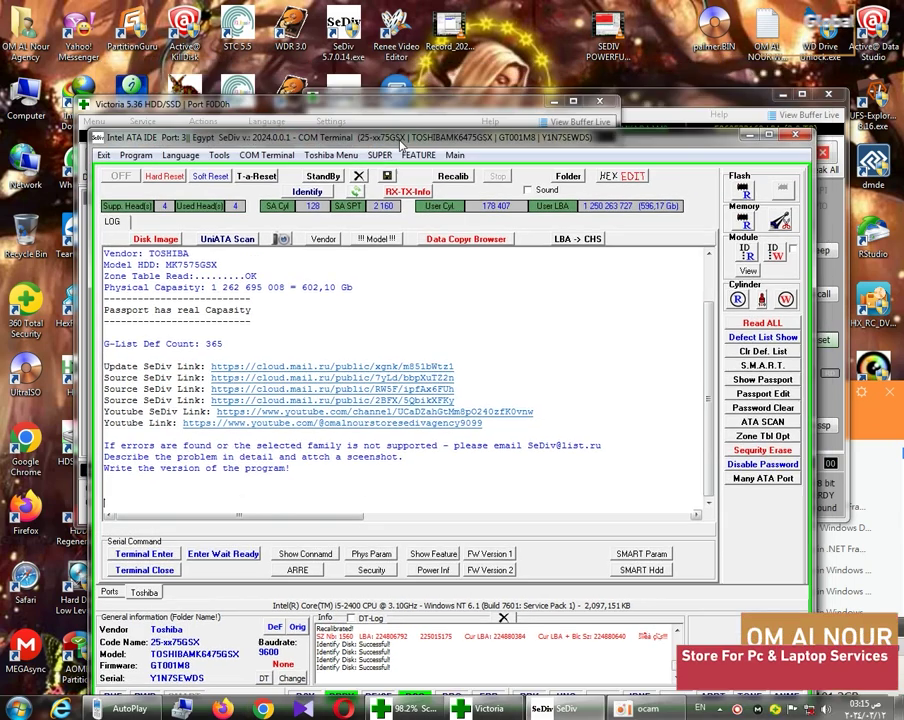
- Auto-detect the connected Toshiba drive from the port settings
{"action": "left_click", "coordinate": [115, 543]}
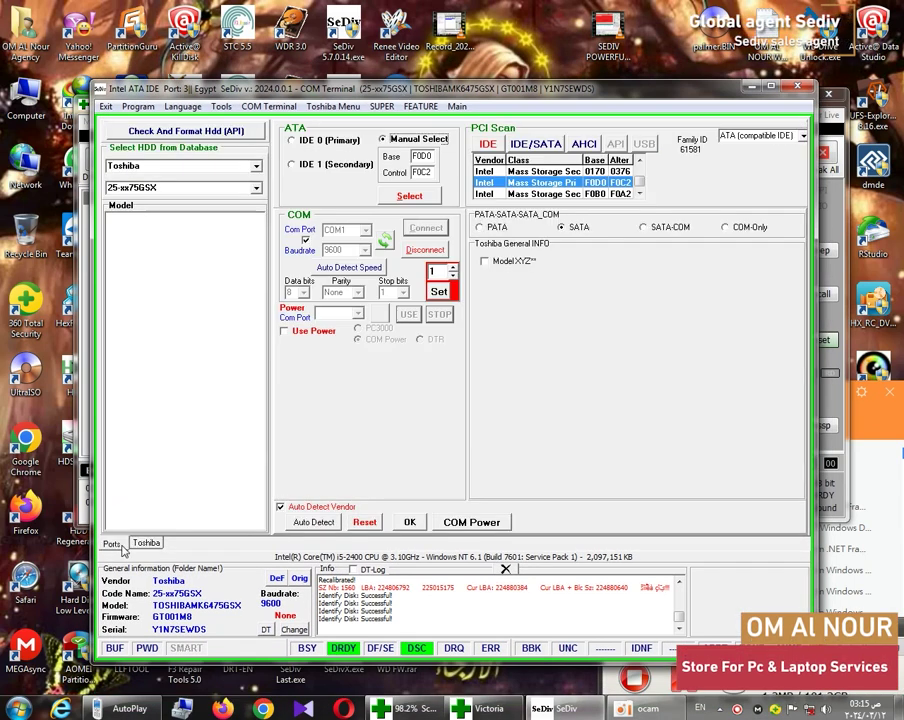
{"action": "left_click", "coordinate": [316, 522]}
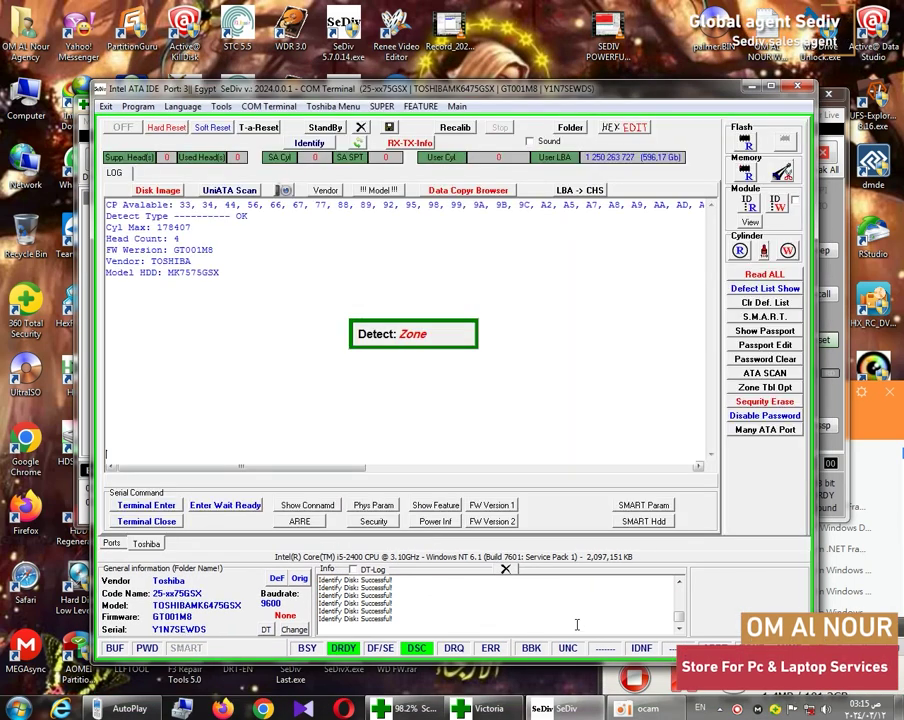
- Switch to Victoria, run the full surface scan with Erase from LBA 0, stop and restart it, and close the program
{"action": "left_click", "coordinate": [489, 708]}
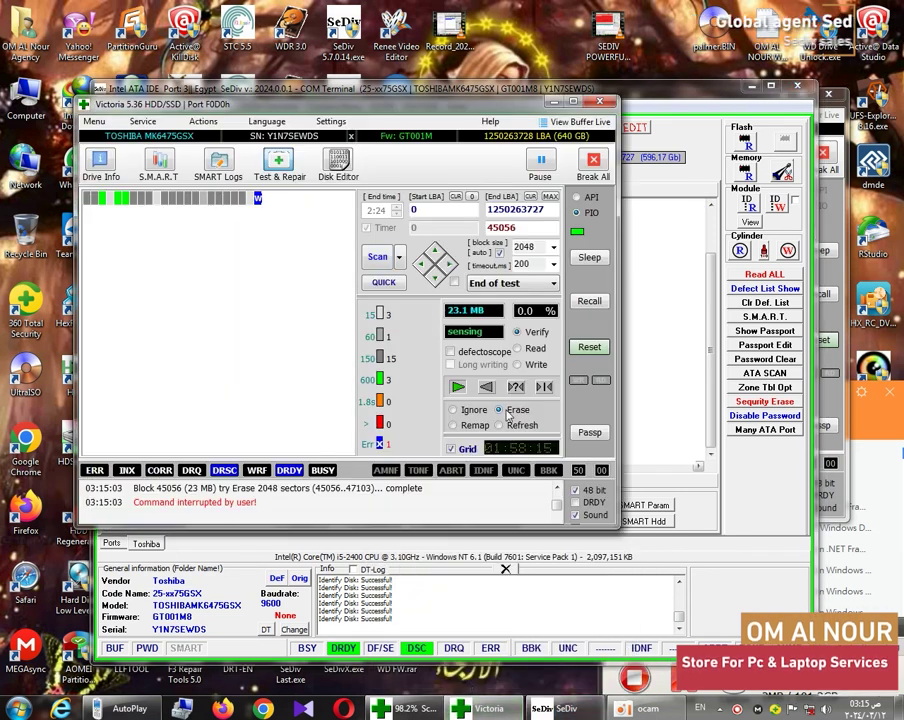
{"action": "left_click", "coordinate": [377, 257]}
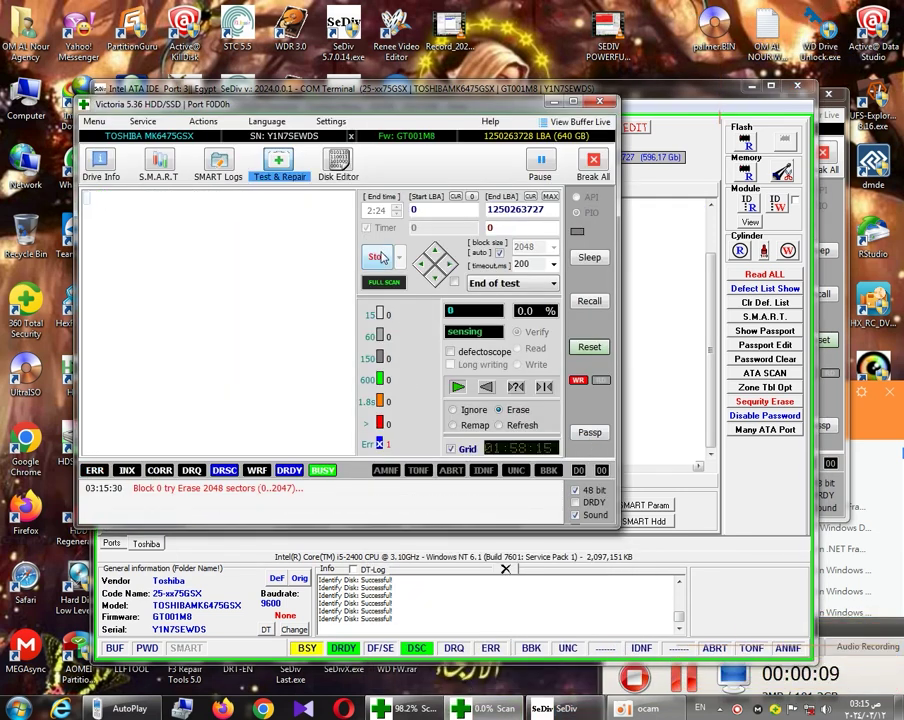
{"action": "left_click", "coordinate": [379, 258]}
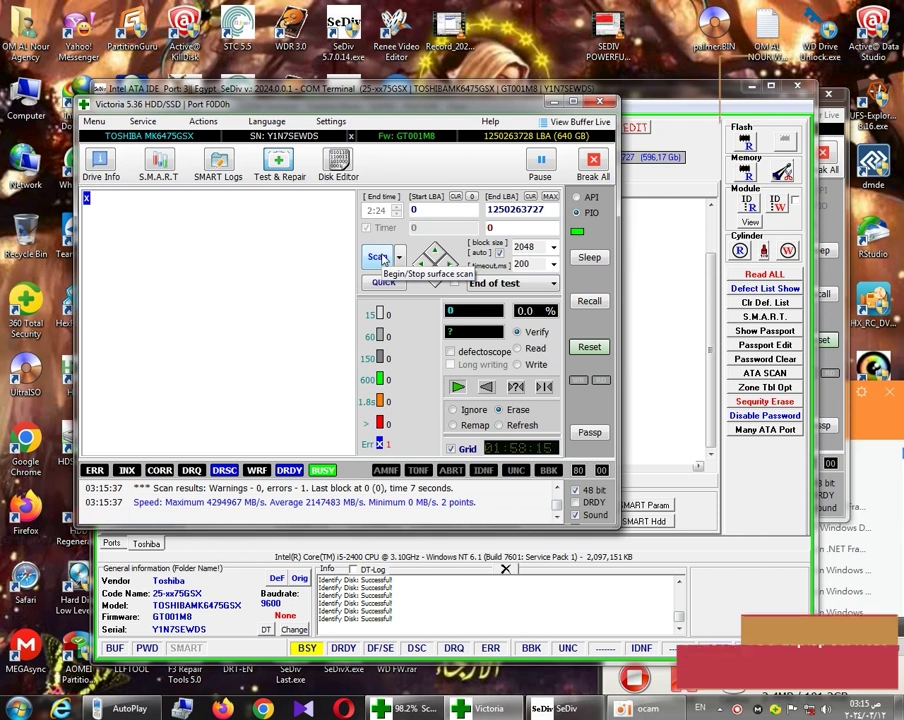
{"action": "left_click", "coordinate": [379, 257]}
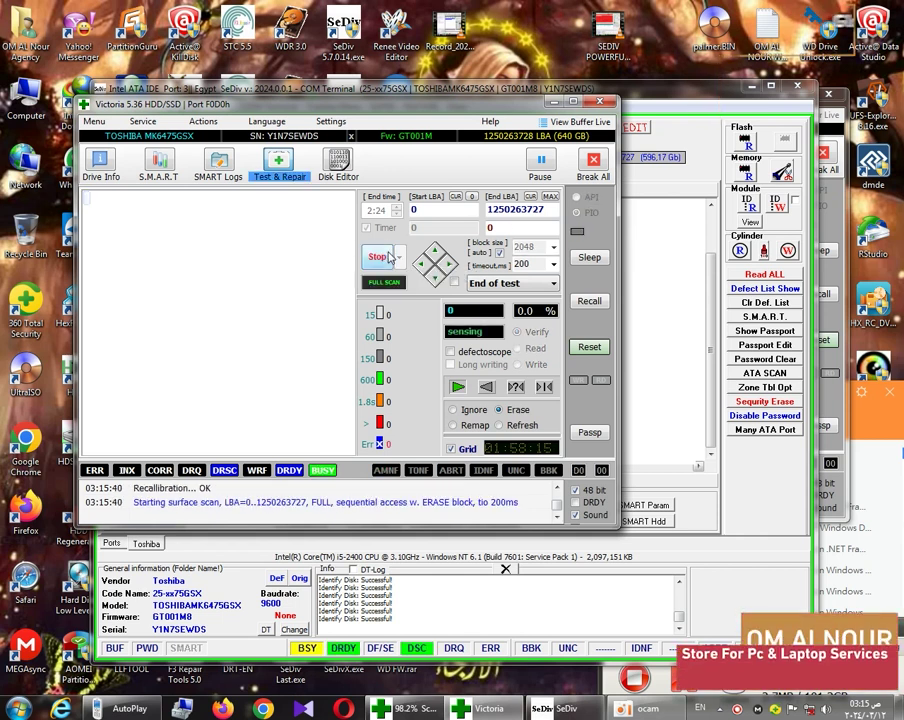
{"action": "left_click", "coordinate": [379, 257]}
{"action": "left_click", "coordinate": [379, 257]}
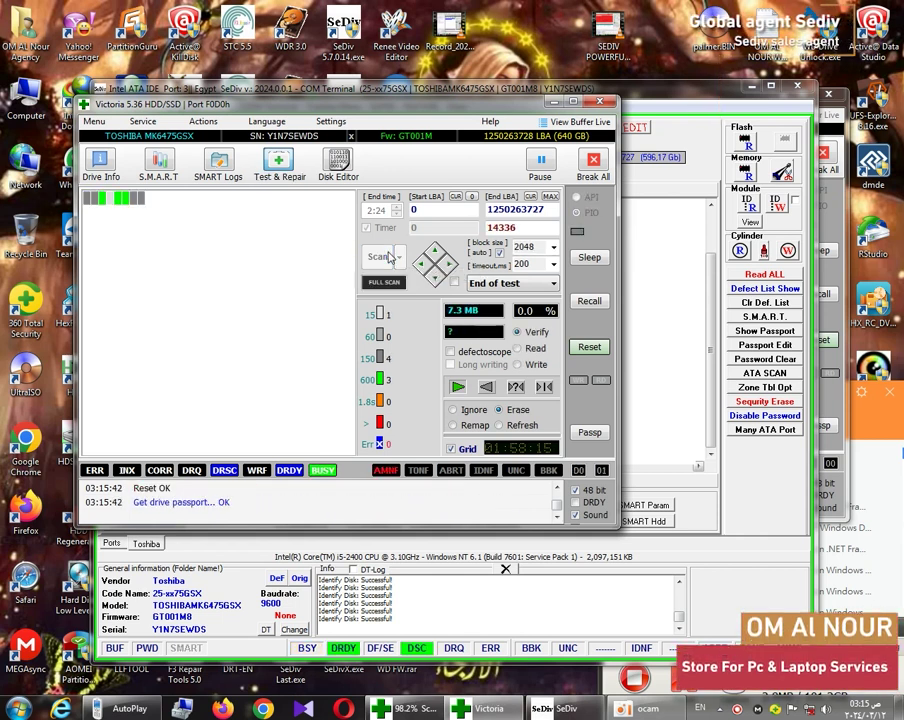
{"action": "left_click", "coordinate": [378, 257]}
{"action": "key", "text": "alt+F4"}
- Run an ATA Verify surface scan in SeDiv, restart it from LBA 0 with block size 256, and stop it
{"action": "left_click", "coordinate": [764, 375]}
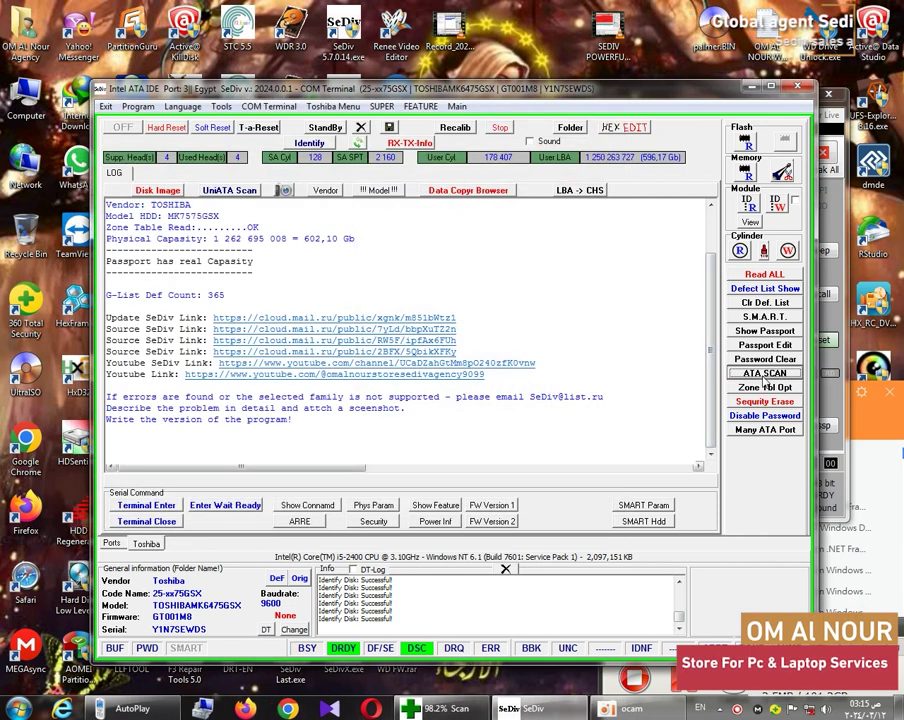
{"action": "left_click", "coordinate": [578, 238]}
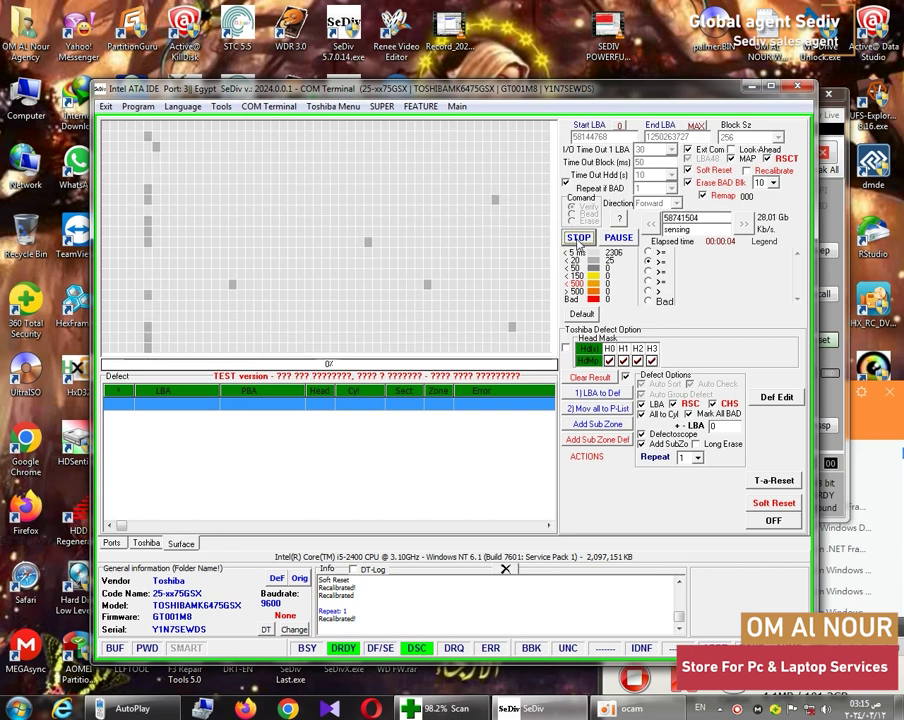
{"action": "left_click", "coordinate": [578, 238]}
{"action": "left_click", "coordinate": [588, 239]}
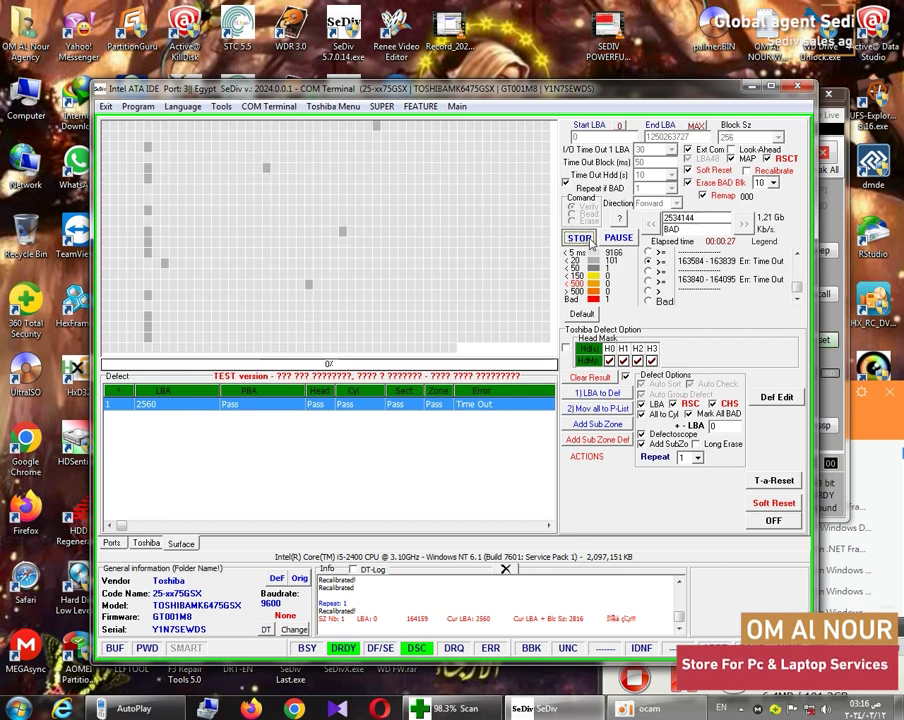
{"action": "left_click", "coordinate": [585, 239]}
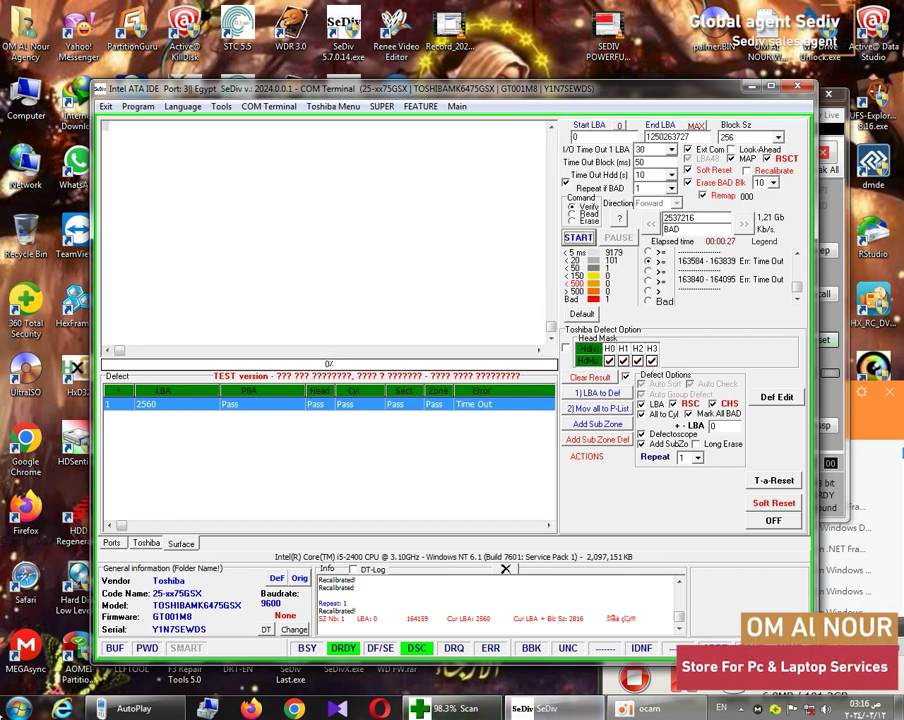
- Add the timed-out defect at LBA 2560 with the Add SubZone function
{"action": "left_click", "coordinate": [148, 543]}
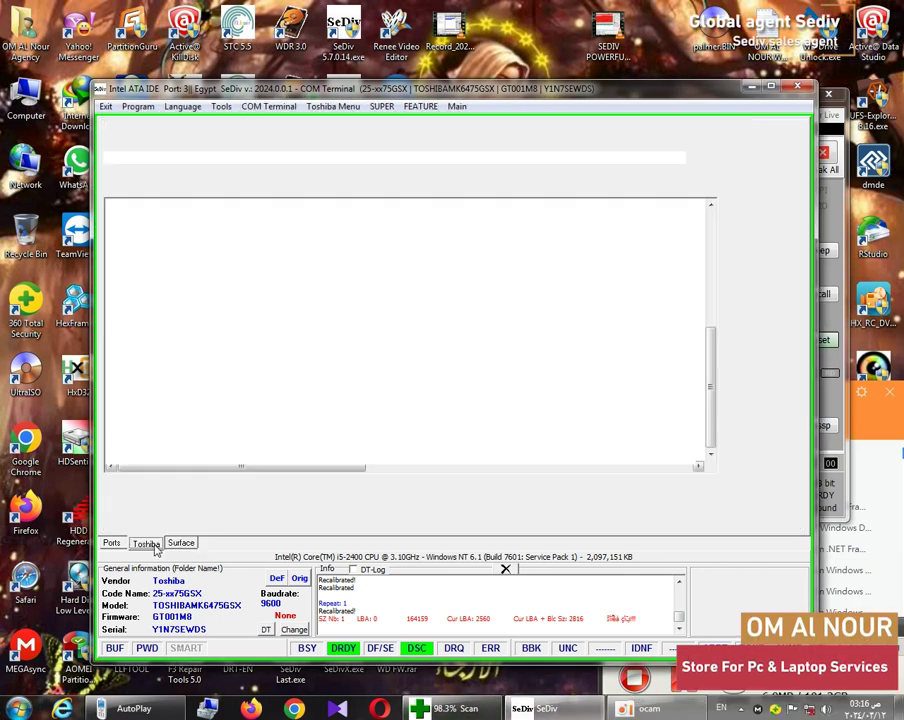
{"action": "left_click", "coordinate": [181, 543]}
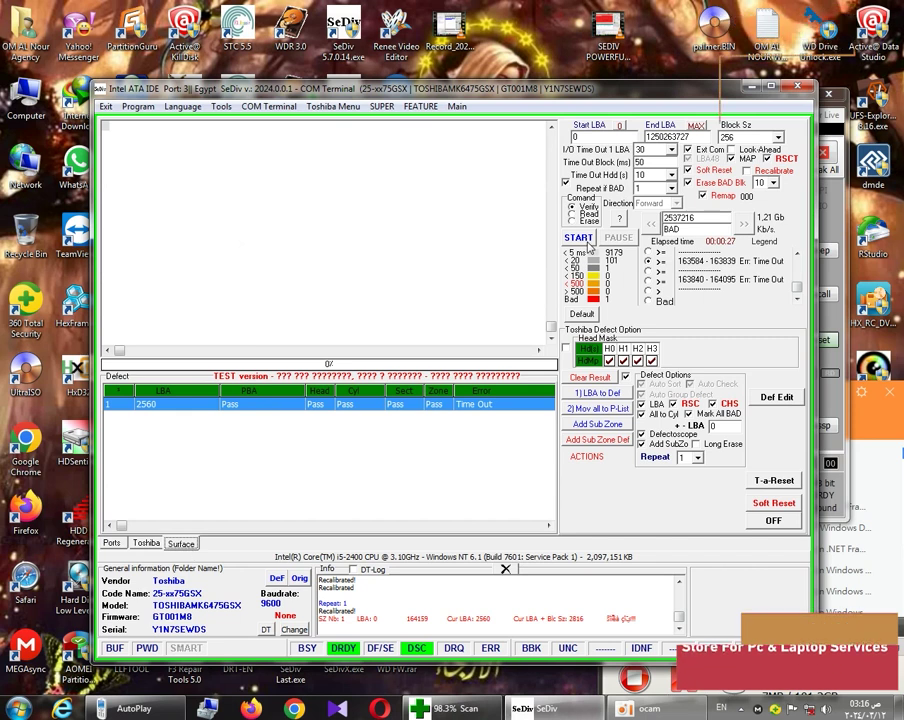
{"action": "left_click", "coordinate": [620, 426]}
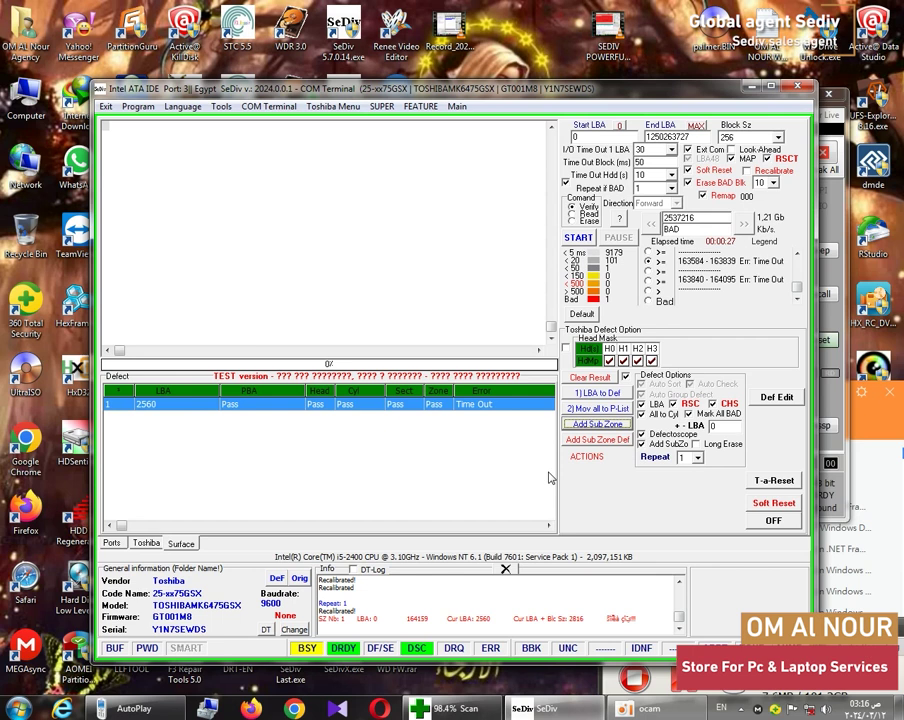
{"action": "right_click", "coordinate": [513, 30]}
{"action": "left_click", "coordinate": [533, 75]}
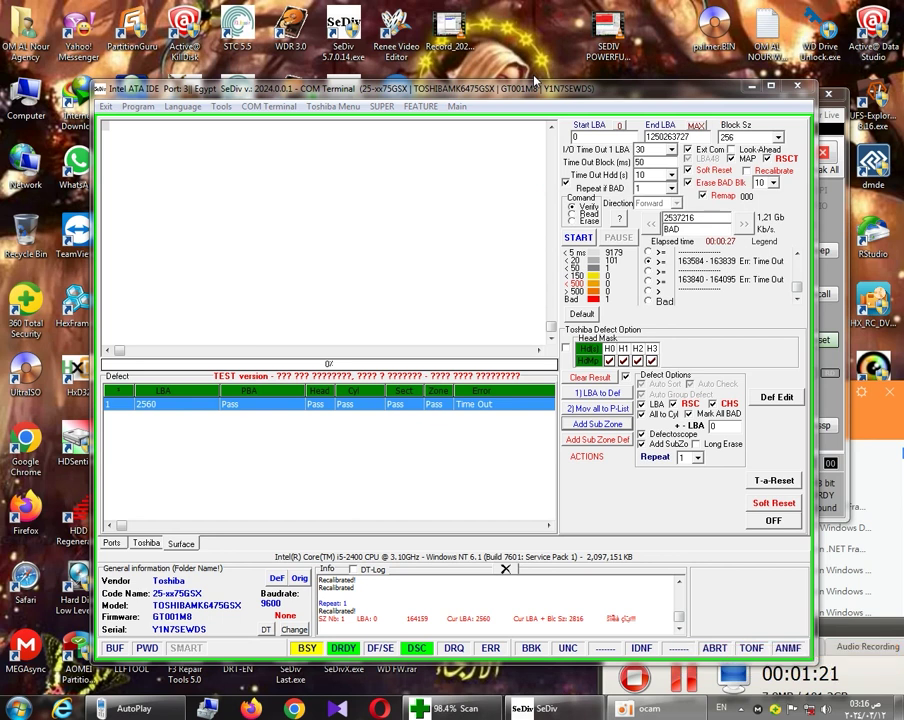
{"action": "left_click", "coordinate": [111, 543]}
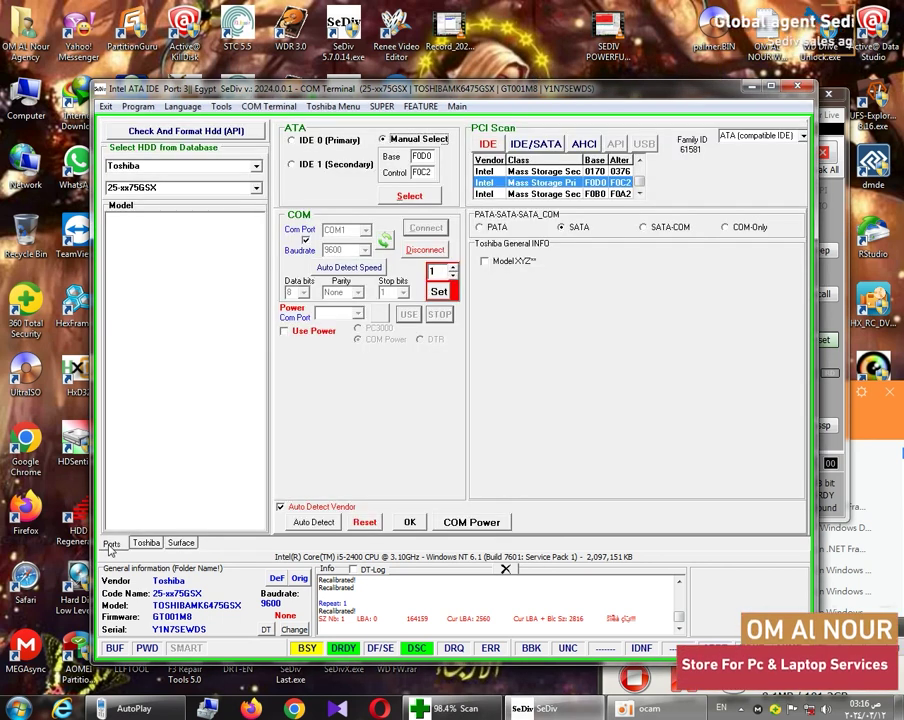
- Launch Victoria with administrator permission, list controllers with M/F enabled, and select the Intel ATA port F0D0
{"action": "key", "text": "super"}
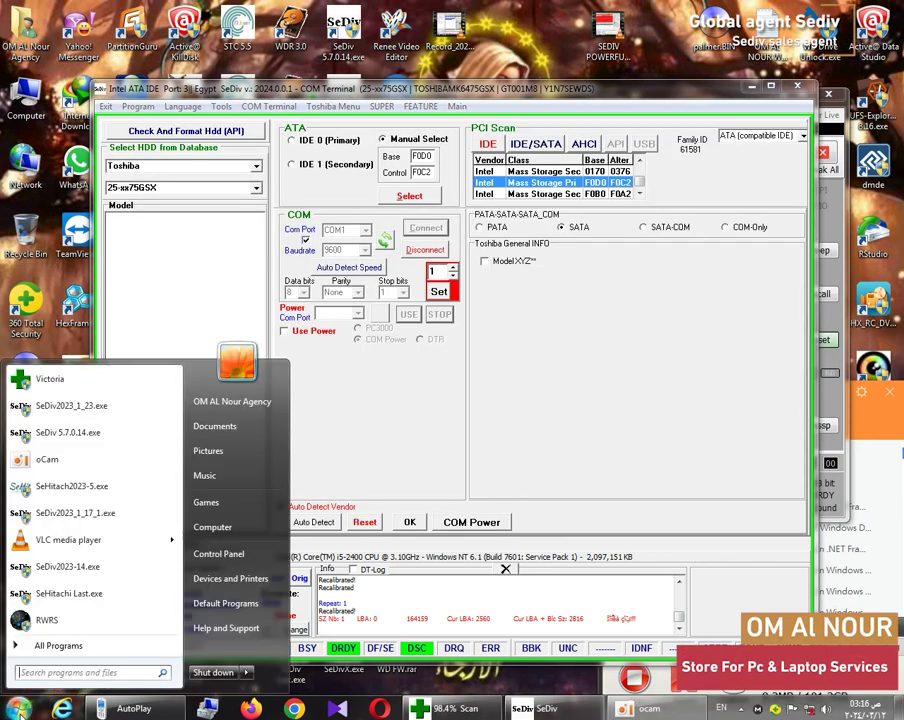
{"action": "key", "text": "Return"}
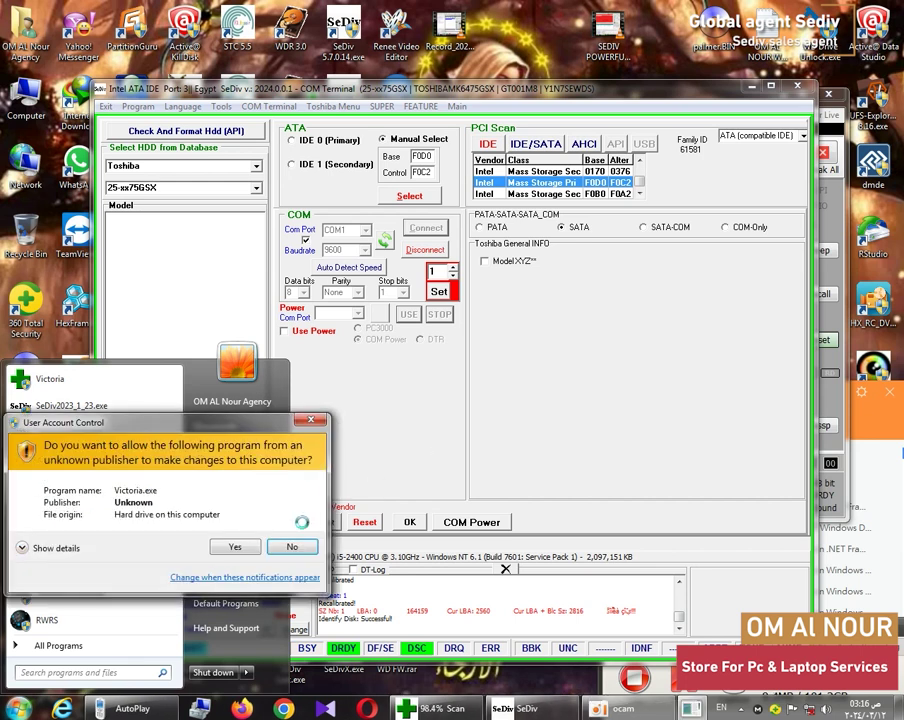
{"action": "left_click", "coordinate": [238, 547]}
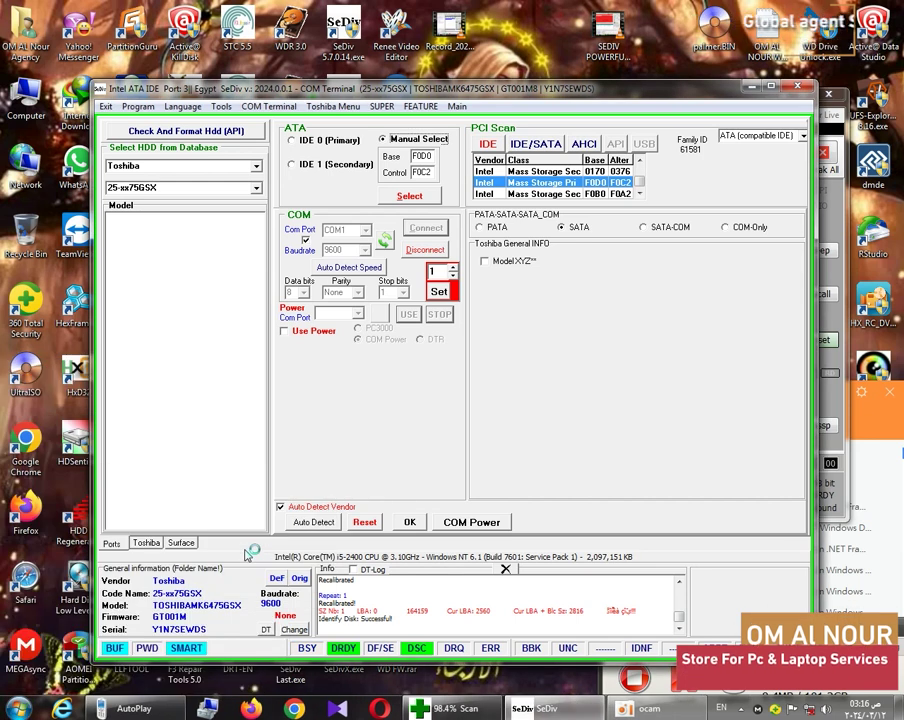
{"action": "left_click", "coordinate": [184, 544]}
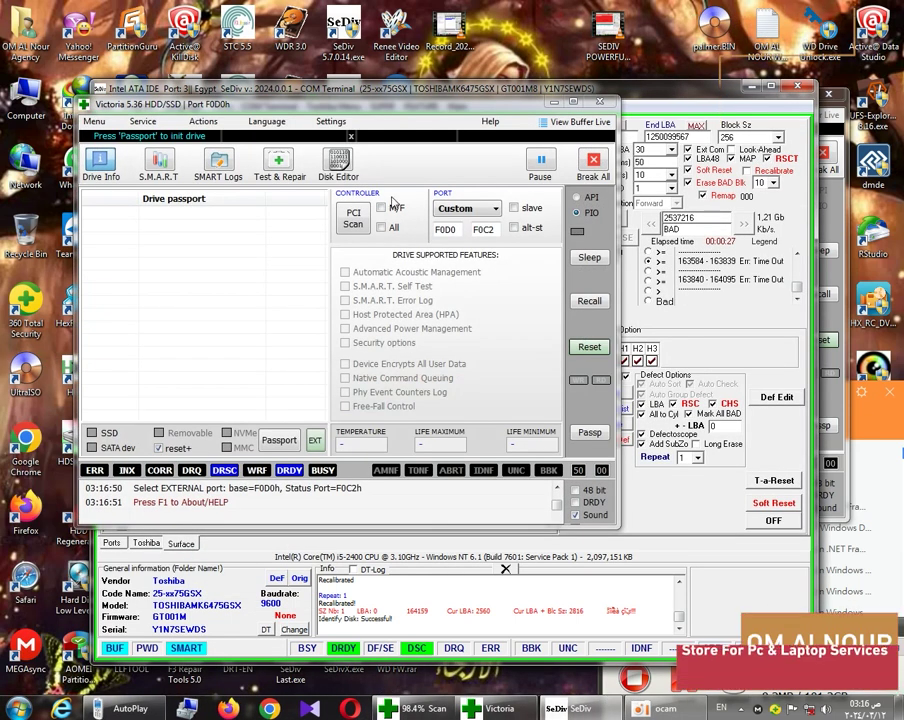
{"action": "left_click", "coordinate": [388, 206]}
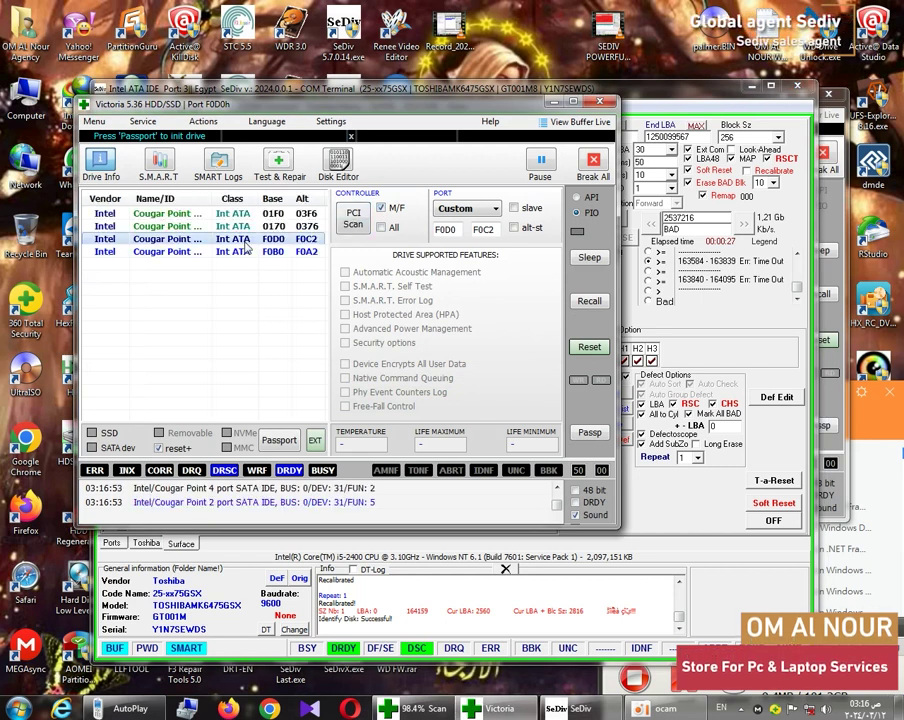
{"action": "double_click", "coordinate": [246, 247]}
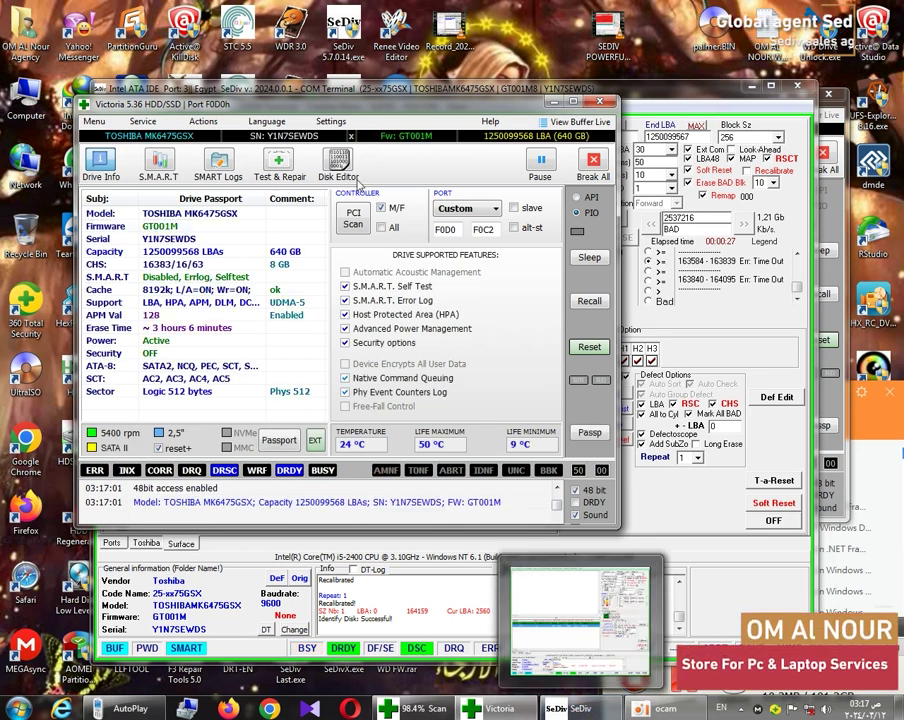
- Switch to SeDiv and review the Toshiba log of the defect move to the P-List
{"action": "left_click", "coordinate": [676, 528]}
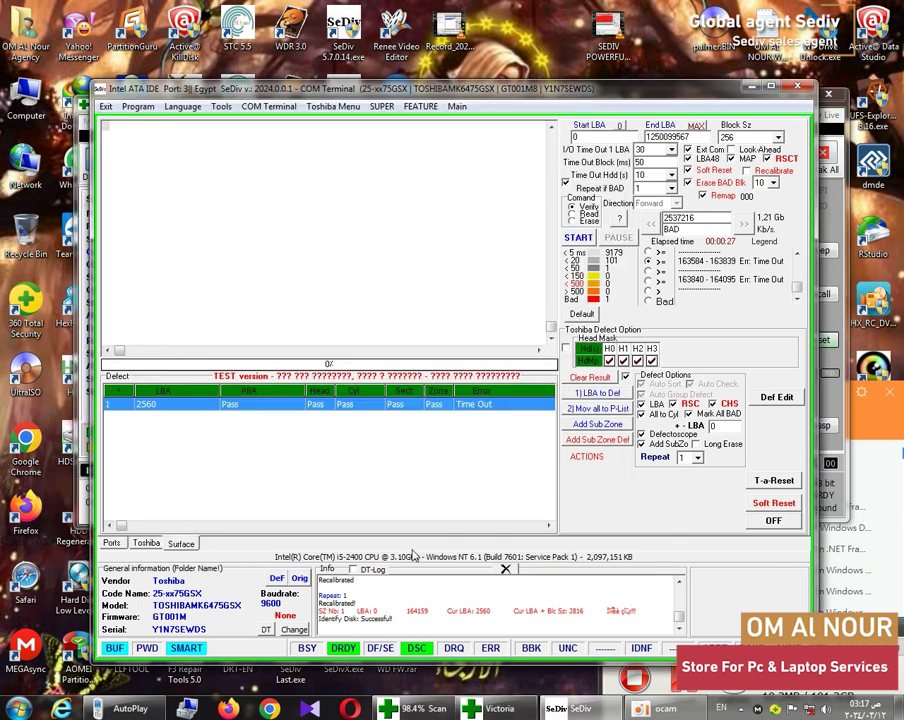
{"action": "left_click", "coordinate": [148, 543]}
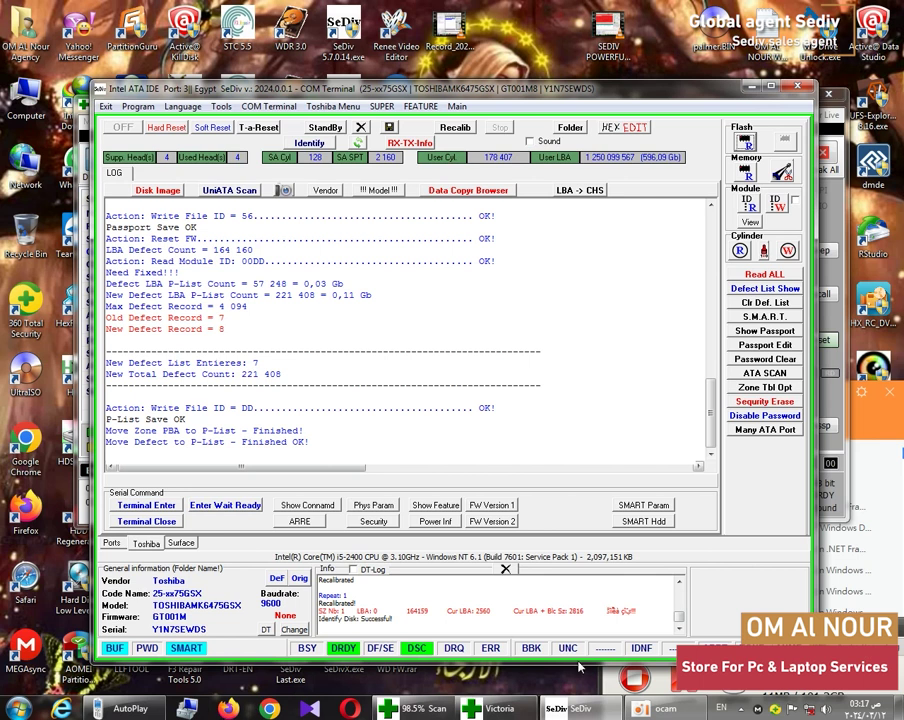
- Switch to Victoria, reread the drive passport, and start a full surface scan with Erase and a 200 ms timeout
{"action": "left_click", "coordinate": [527, 712]}
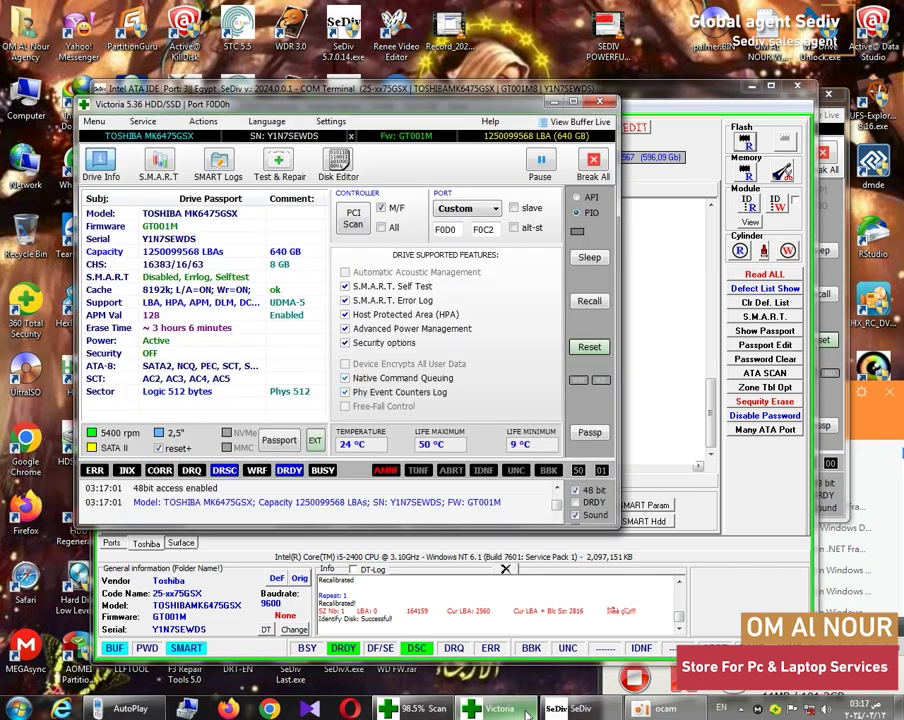
{"action": "left_click", "coordinate": [592, 434]}
{"action": "left_click", "coordinate": [281, 168]}
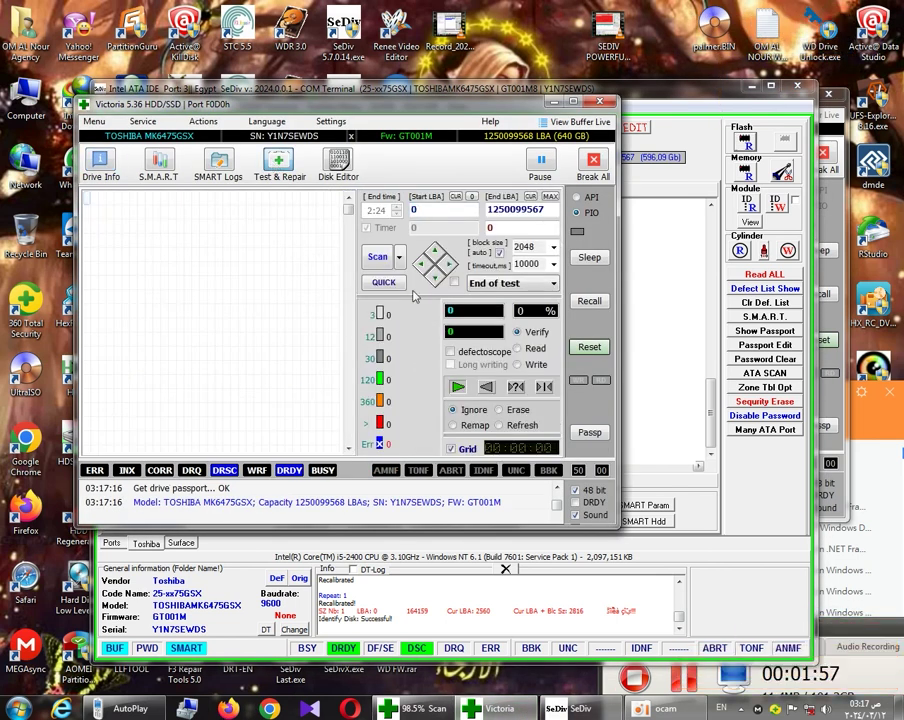
{"action": "left_click", "coordinate": [377, 258]}
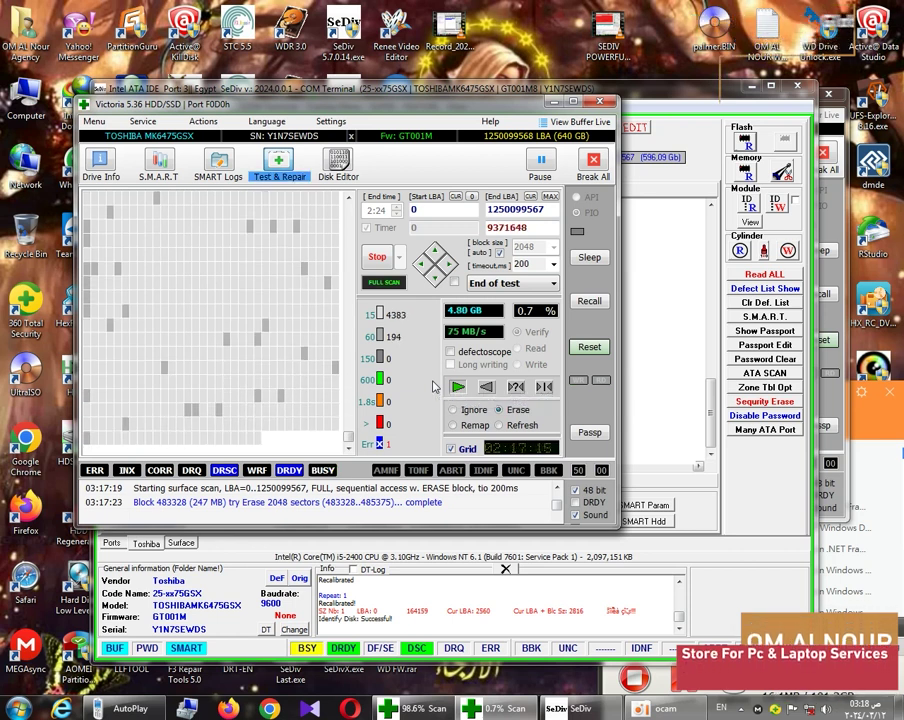
- Stop and restart the full Erase scan from LBA 0 twice, and stop the final run
{"action": "left_click", "coordinate": [377, 256]}
{"action": "left_click", "coordinate": [377, 256]}
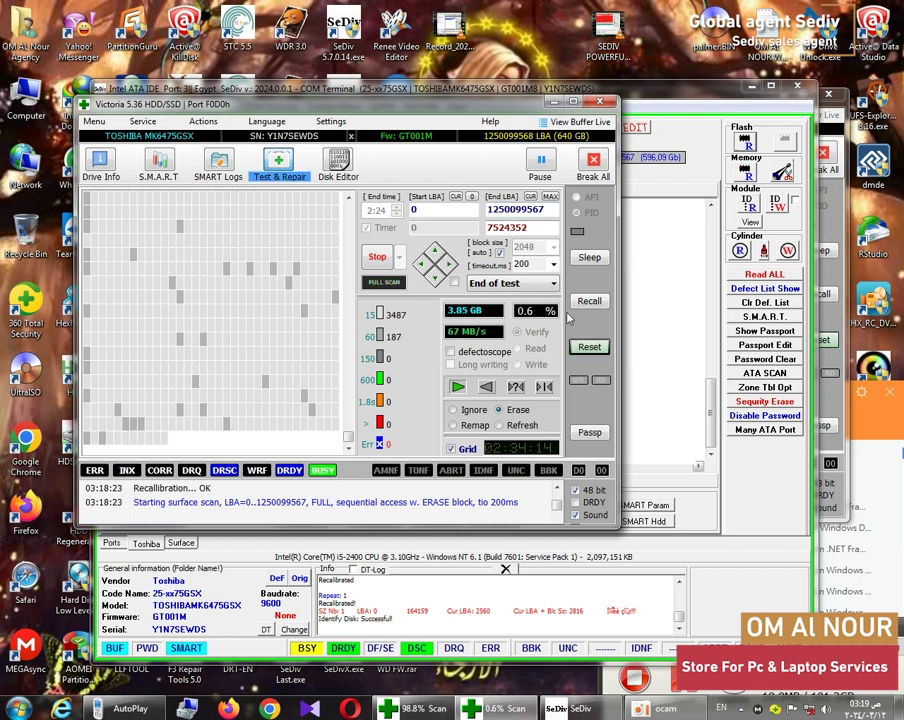
{"action": "left_click", "coordinate": [377, 256]}
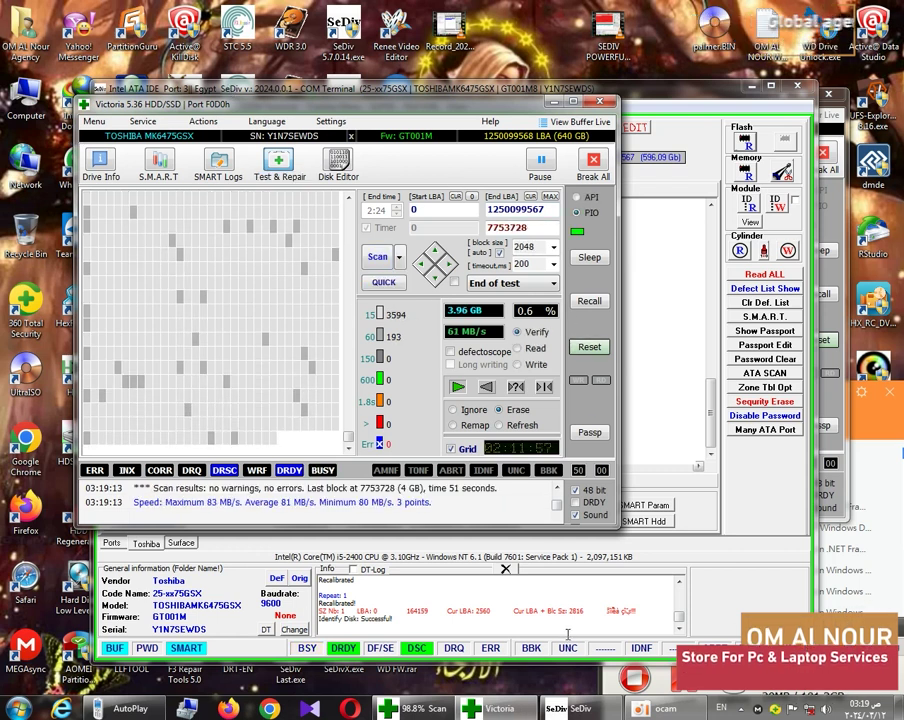
{"action": "left_click", "coordinate": [374, 257]}
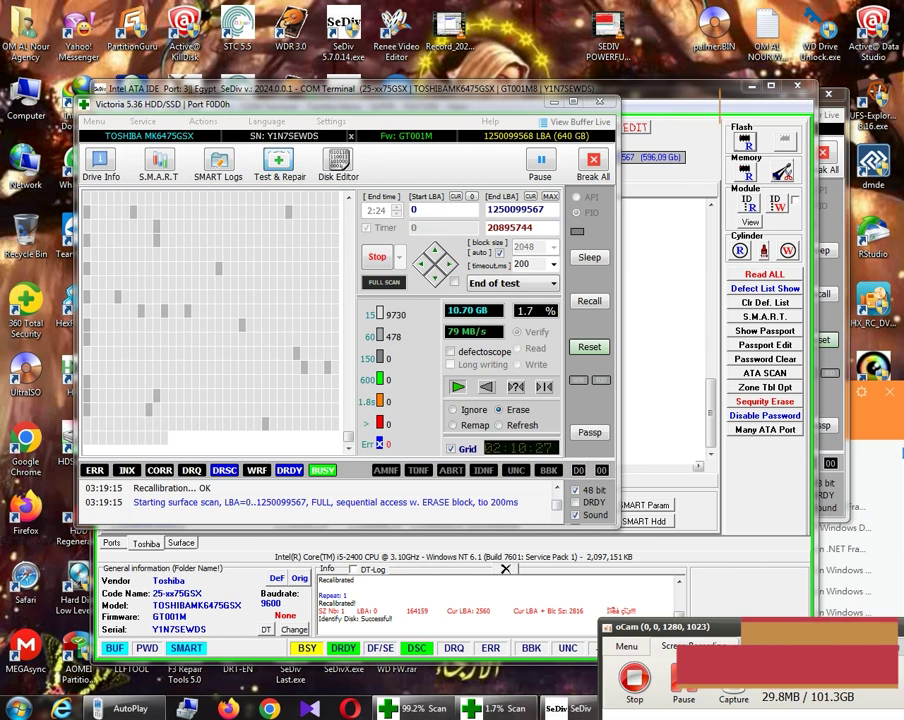
{"action": "left_click", "coordinate": [377, 257]}
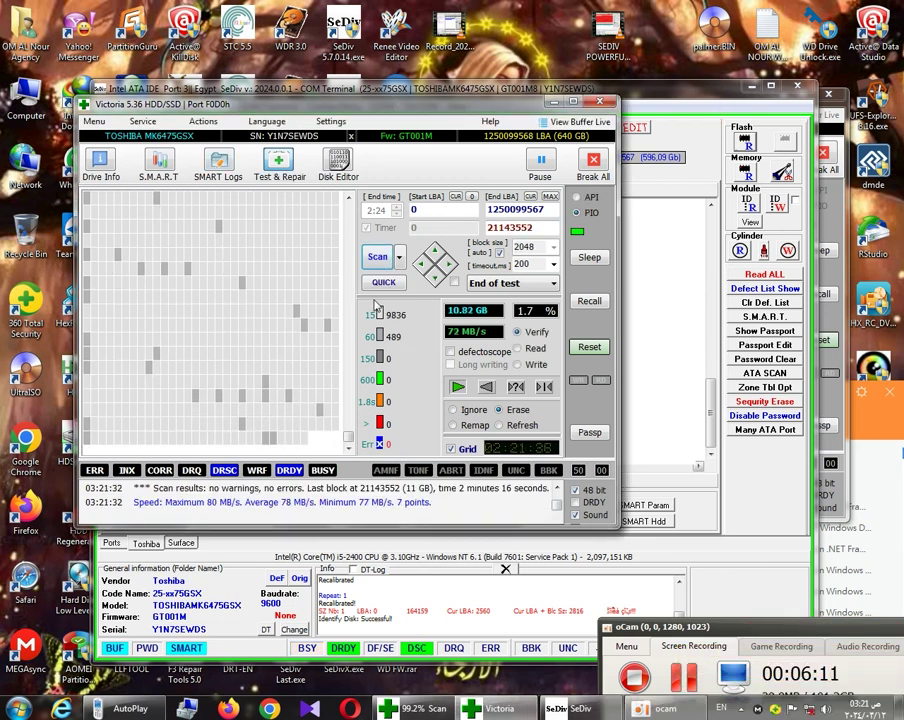